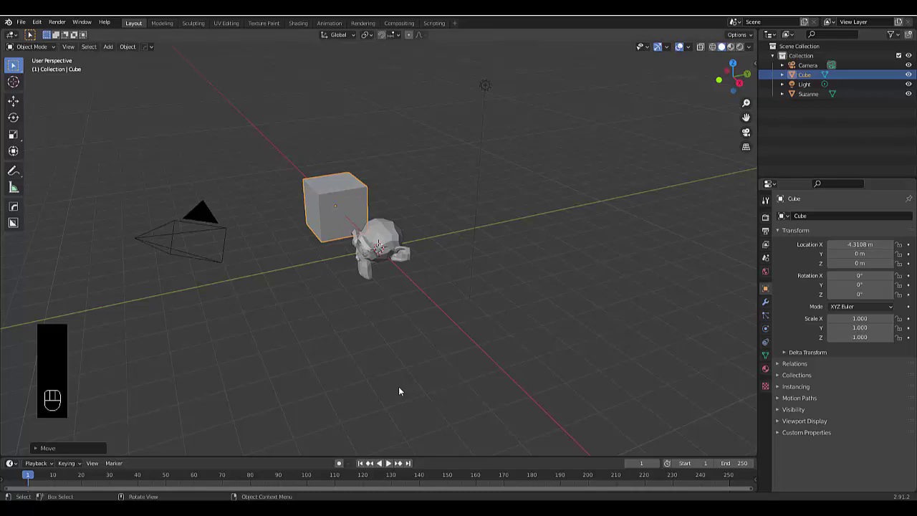
- Select the cube and switch it from Object Mode into Edit Mode
left_click(354, 316)
middle_click_drag(354, 316, 294, 241)
scroll(355, 273, "up", 4)
left_click(294, 243)
key("Tab")
left_click(334, 234)
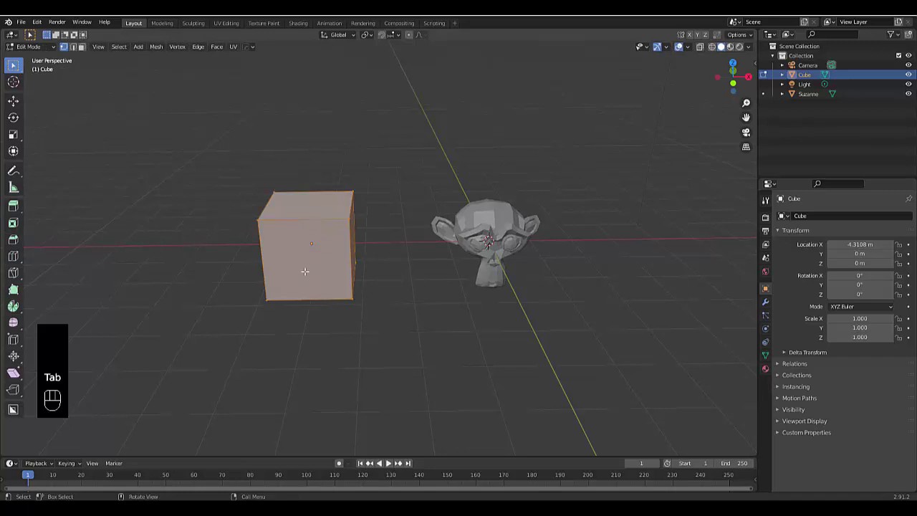
- Cut a single vertical edge loop through the cube near its middle with Loop Cut and Slide
key("ctrl")
key("ctrl+r")
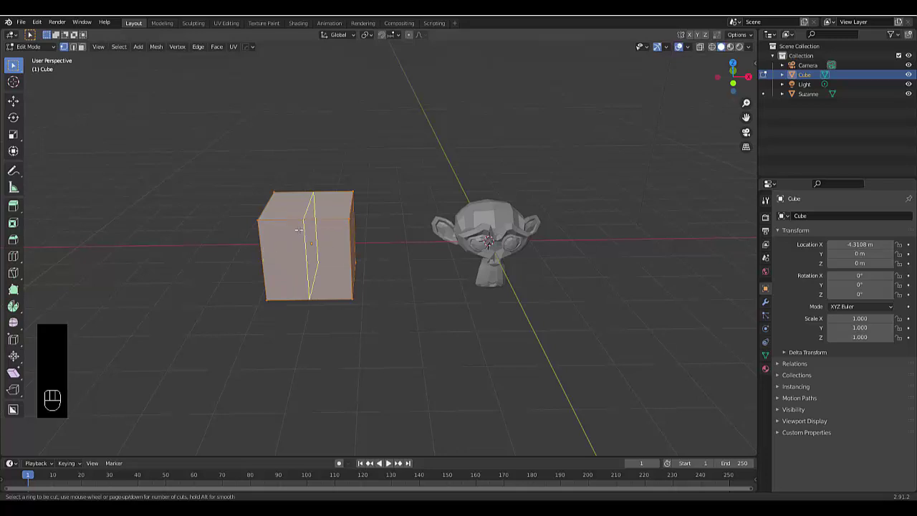
scroll(299, 230, "up", 7)
scroll(299, 230, "down", 5)
scroll(299, 229, "up", 2)
scroll(298, 230, "up", 3)
scroll(299, 229, "down", 7)
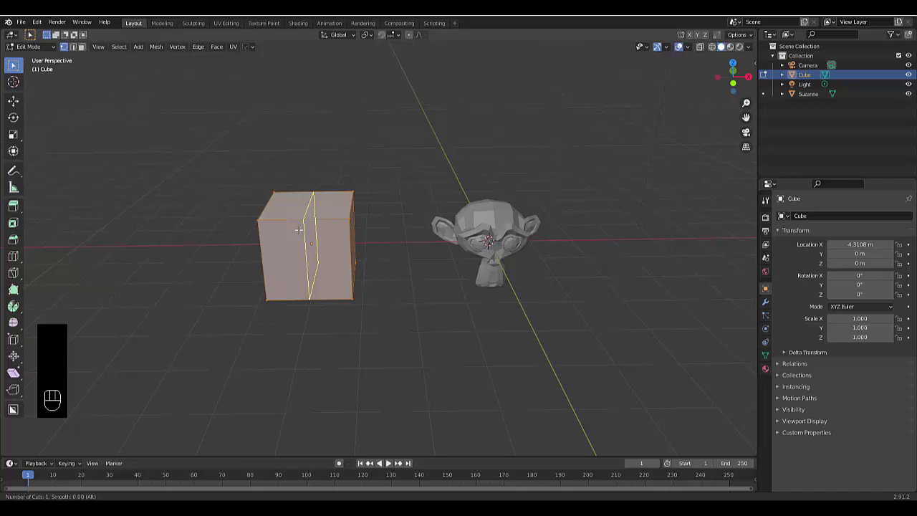
left_click(298, 230)
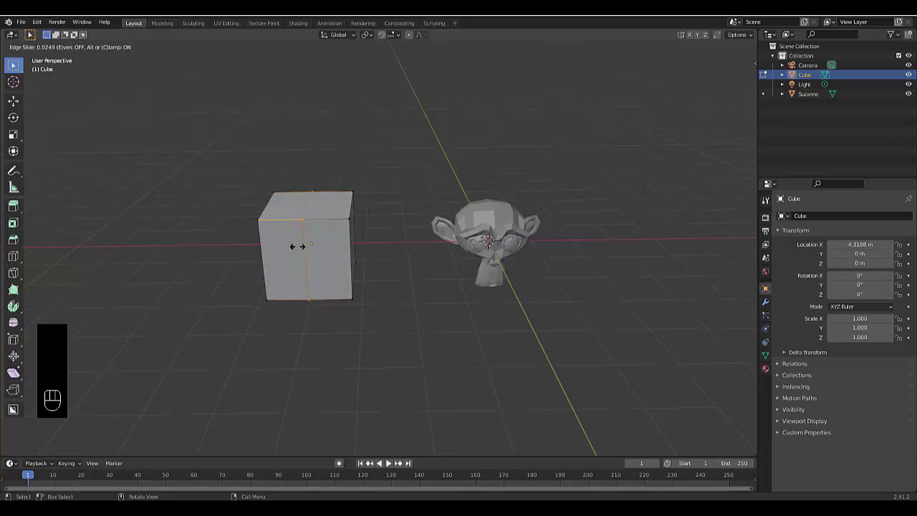
left_click(276, 246)
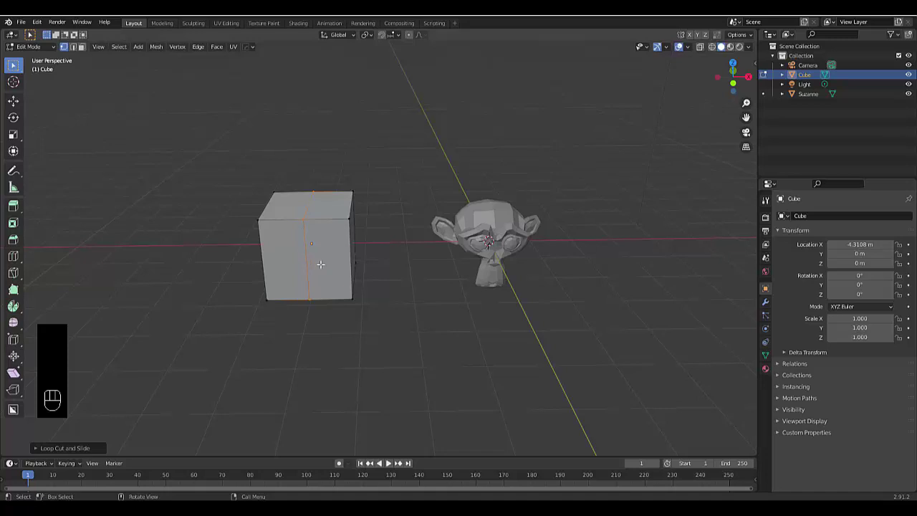
- Slide the new edge loop into its final position on the cube
key("g")
key("g")
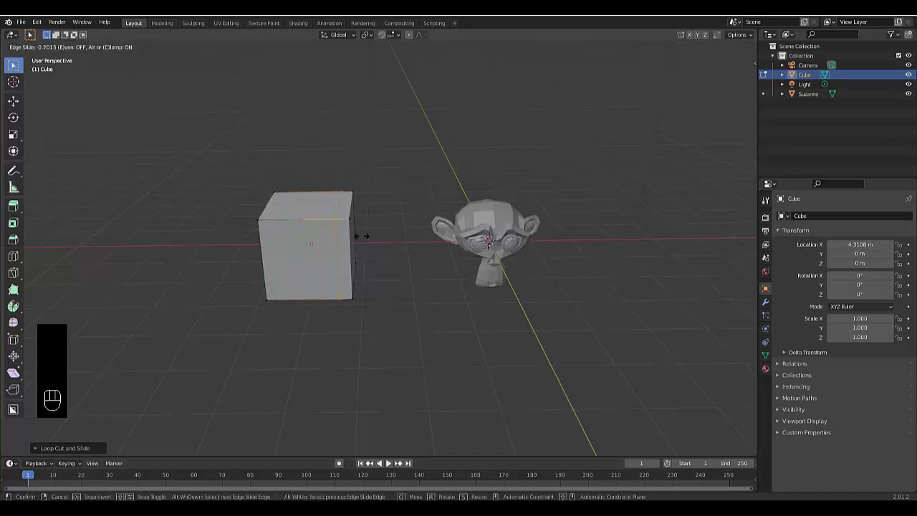
left_click(301, 243)
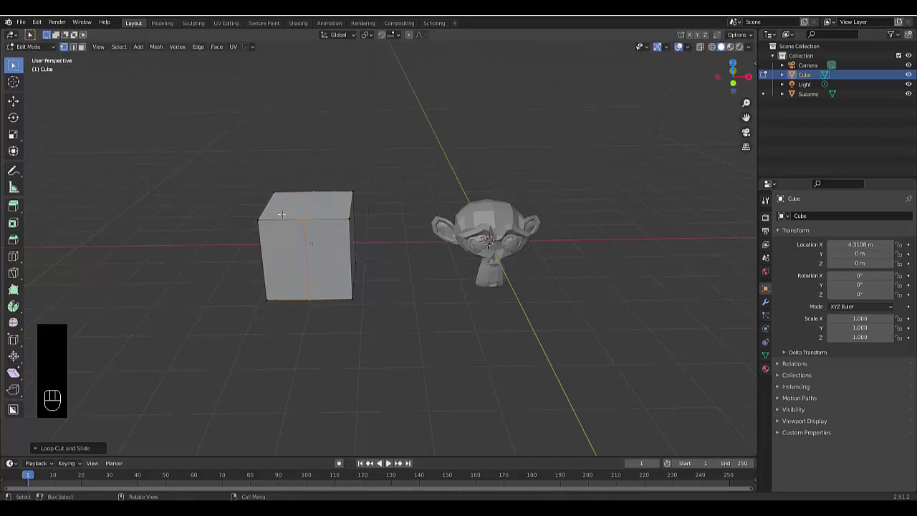
scroll(297, 265, "up", 3)
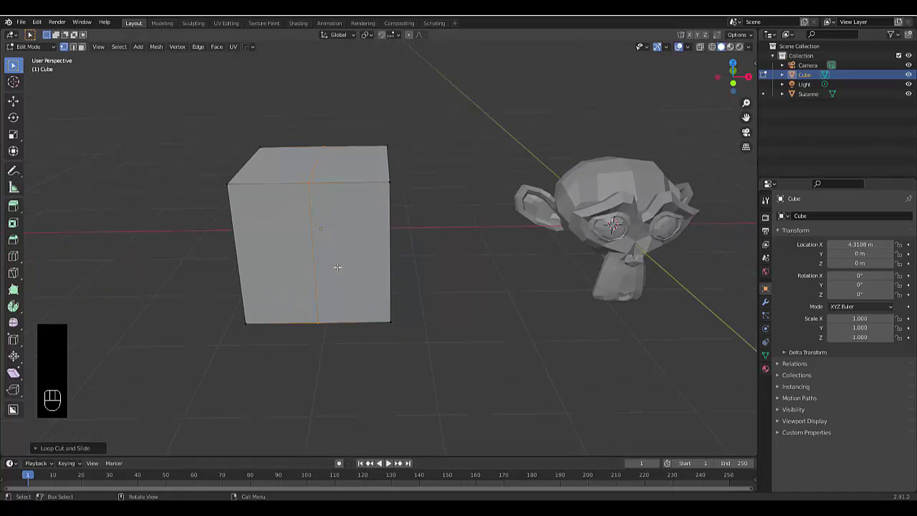
- In face select mode, select the cube face beside the new loop
key("3")
left_click(370, 288)
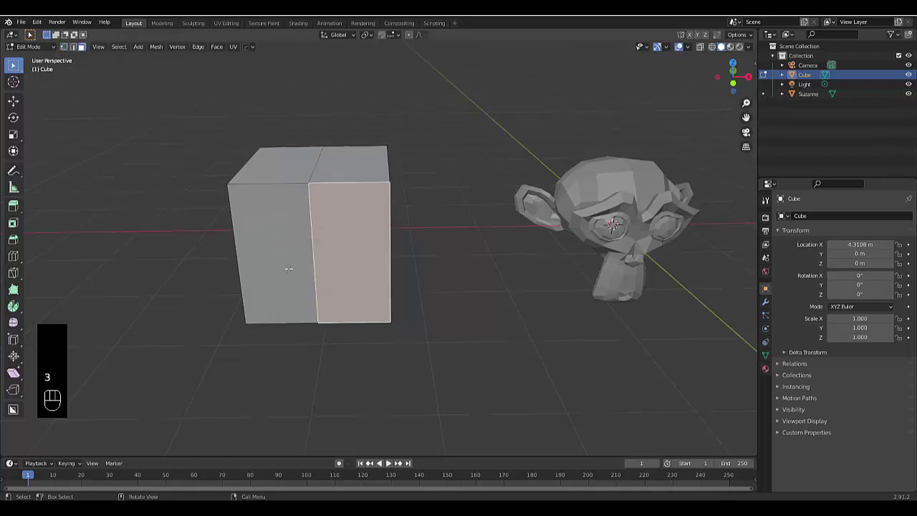
left_click(245, 247)
left_click(333, 274)
middle_click_drag(325, 271, 289, 269)
- Extrude the selected face along its normal to form the protruding block
key("g")
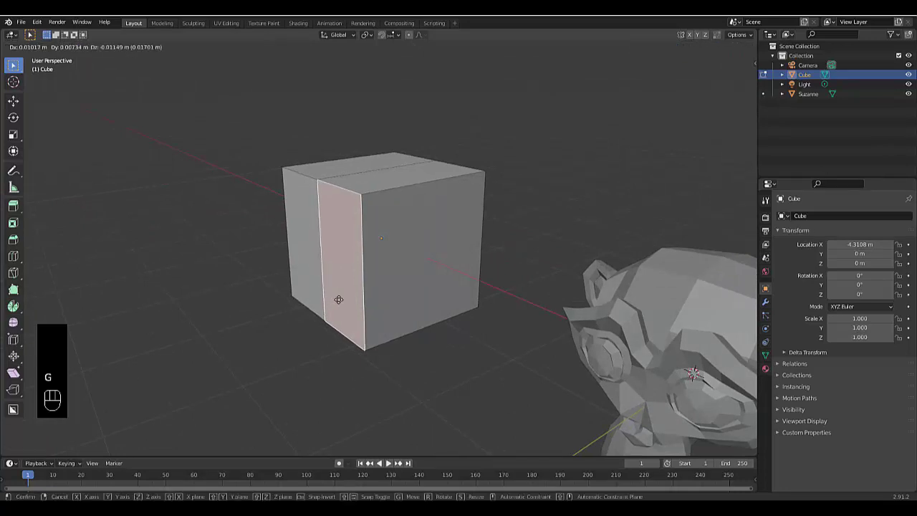
key("e")
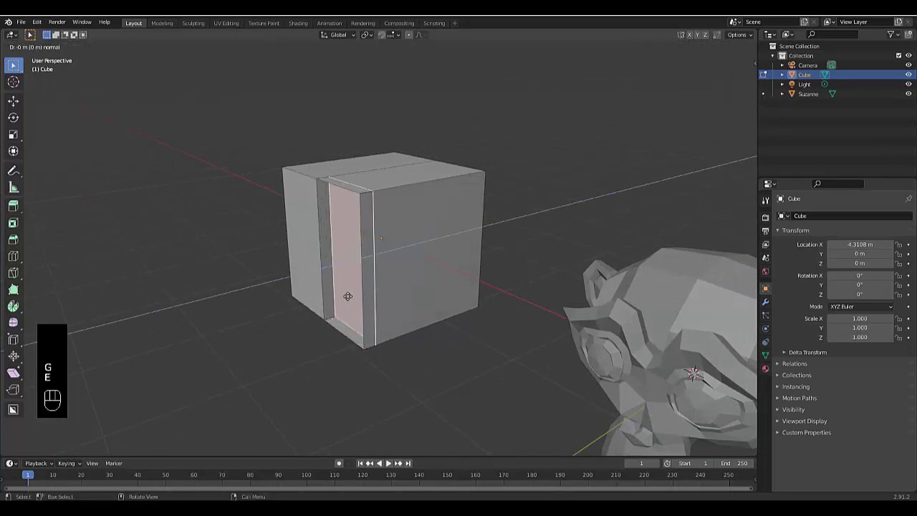
left_click(305, 310)
middle_click_drag(306, 310, 305, 194)
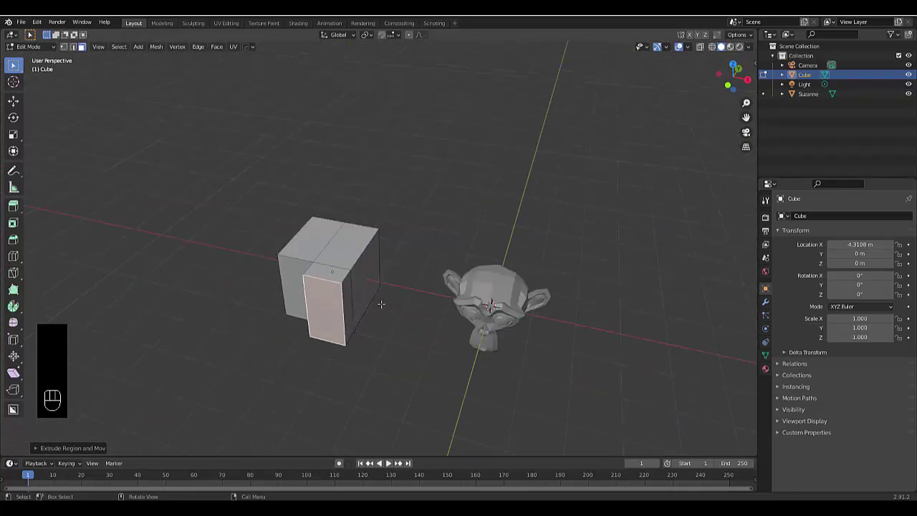
middle_click_drag(291, 301, 377, 226)
scroll(420, 293, "down", 3)
- Return the cube to Object Mode, select Suzanne and put her in Edit Mode
key("Tab")
left_click(326, 232)
left_click(351, 213)
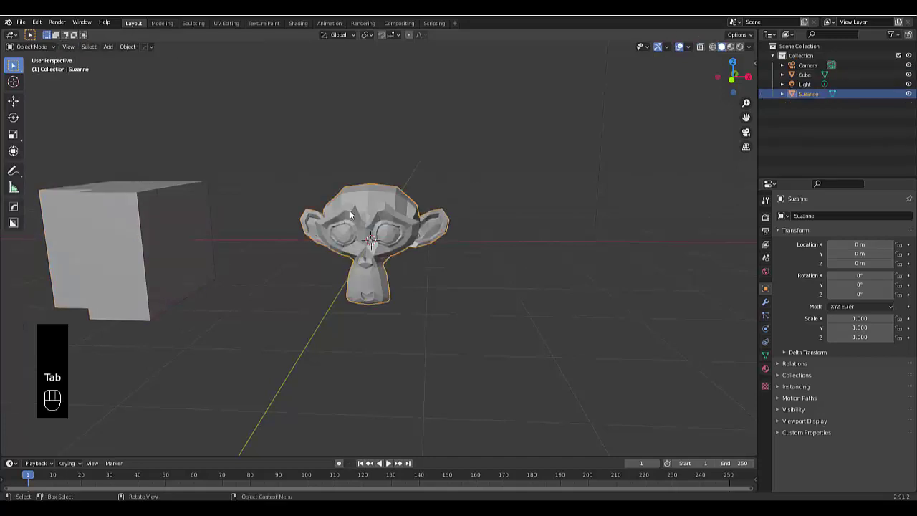
key("Tab")
left_click(383, 213)
scroll(378, 235, "up", 3)
- Add two vertical loop cuts across Suzanne's head, leaving them unslid
key("ctrl+r")
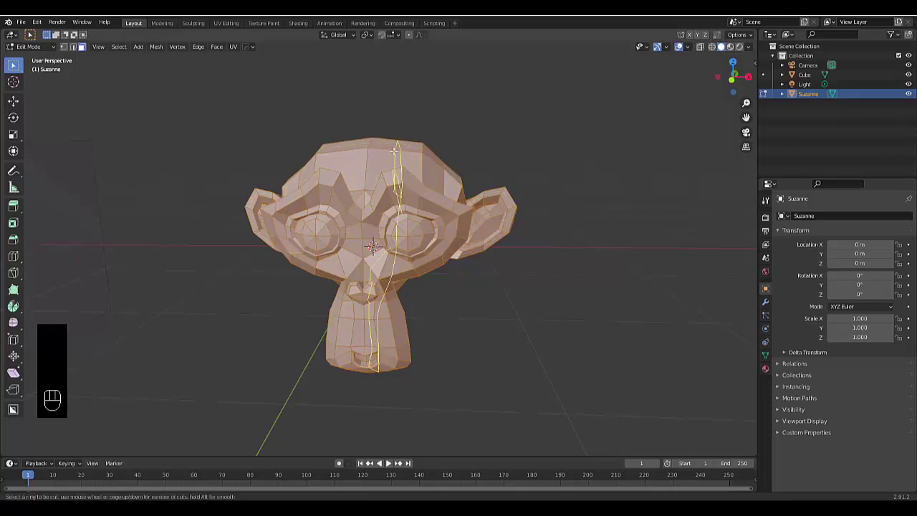
scroll(394, 150, "up", 1)
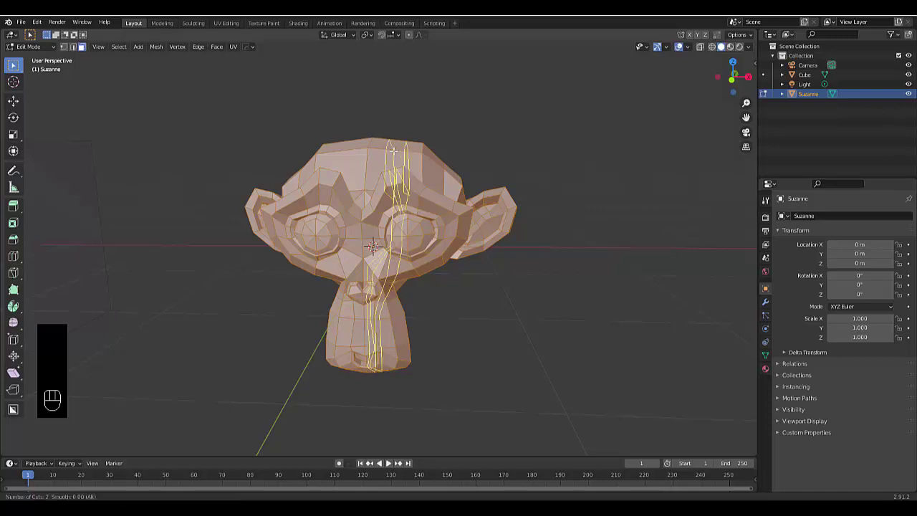
left_click(394, 150)
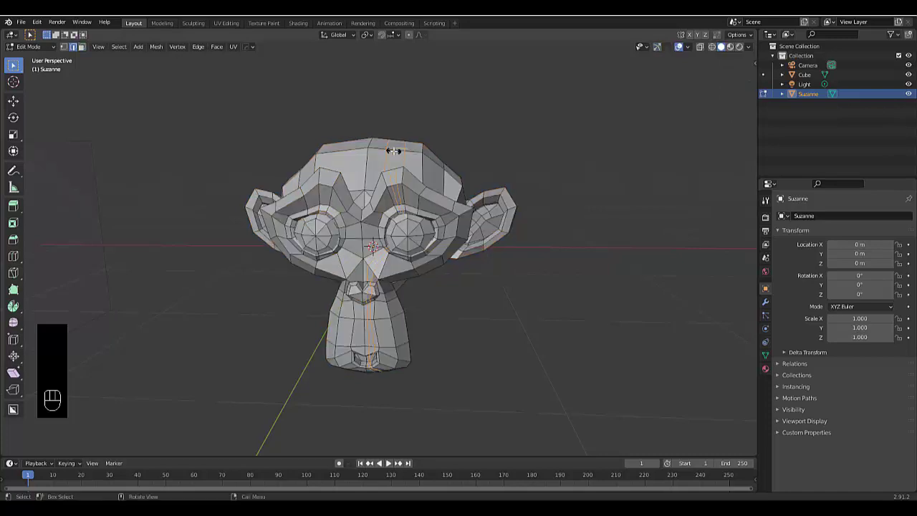
right_click(393, 150)
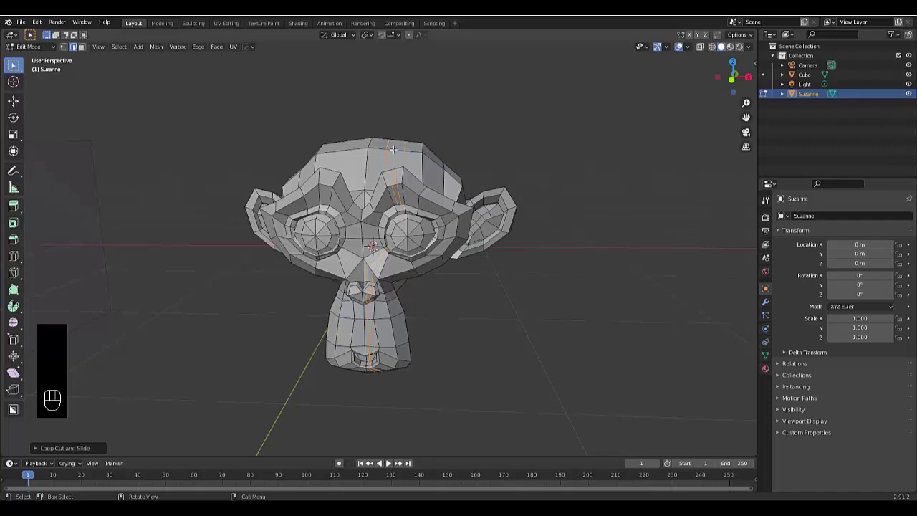
- Assign the vertical face loop down Suzanne's face to a new vertex group, Group
key("3")
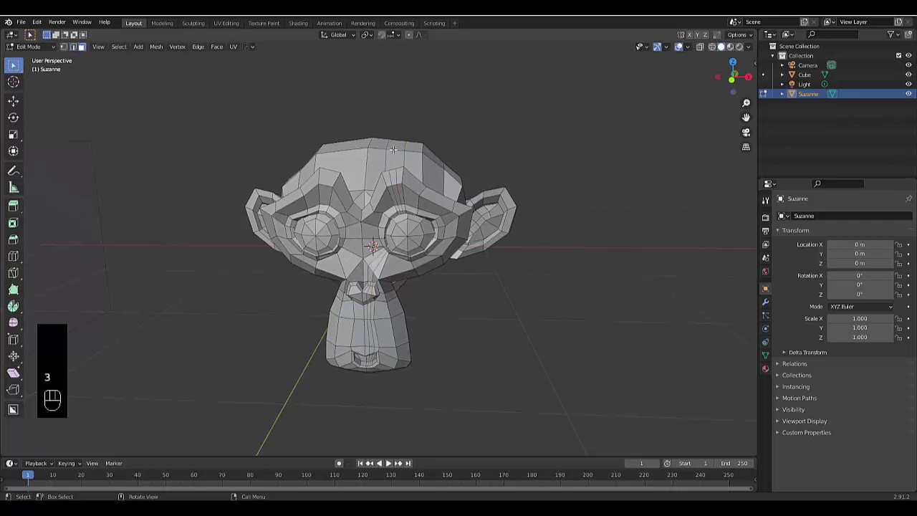
left_click(393, 149, "alt")
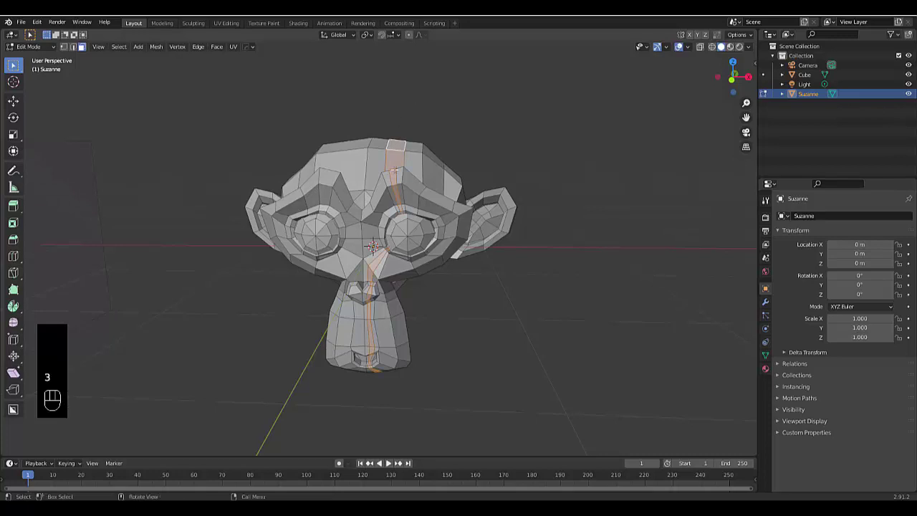
left_click(765, 356)
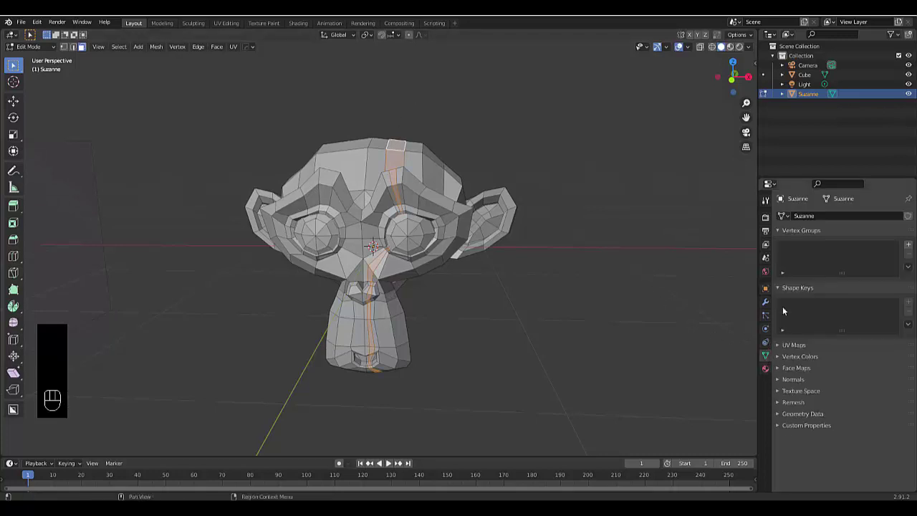
left_click(908, 245)
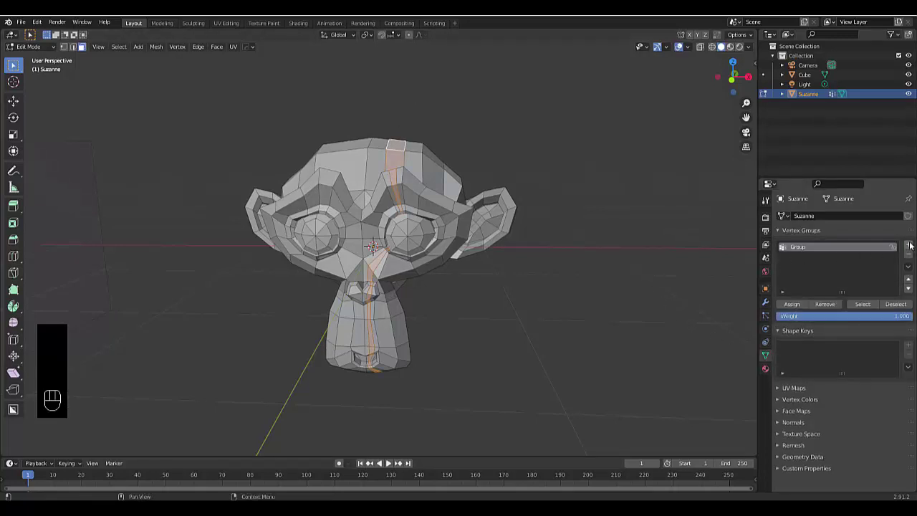
left_click(792, 304)
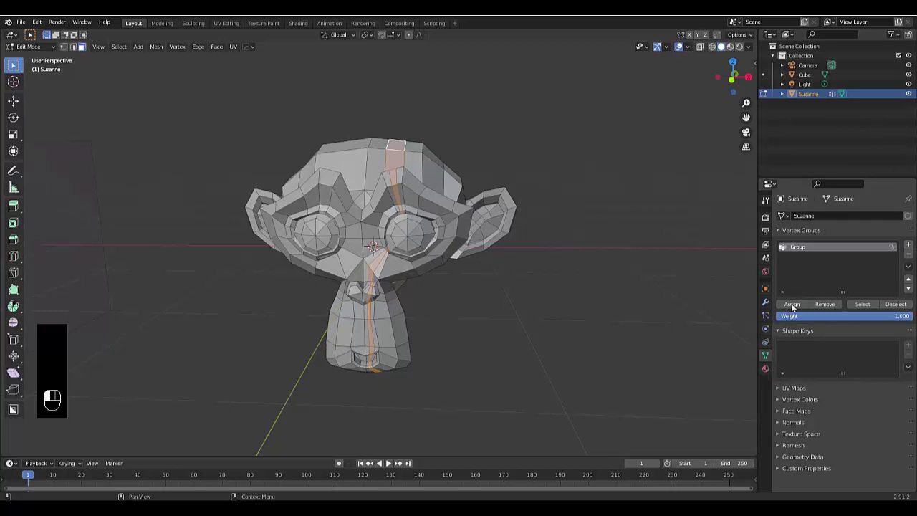
left_click(894, 304)
left_click(864, 304)
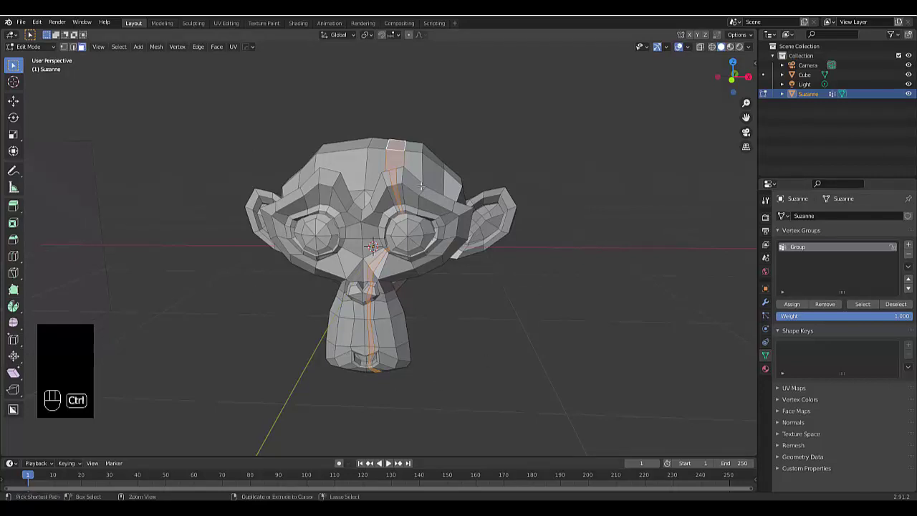
- Invert the selection and assign the rest of the mesh to Group.001
key("ctrl+i")
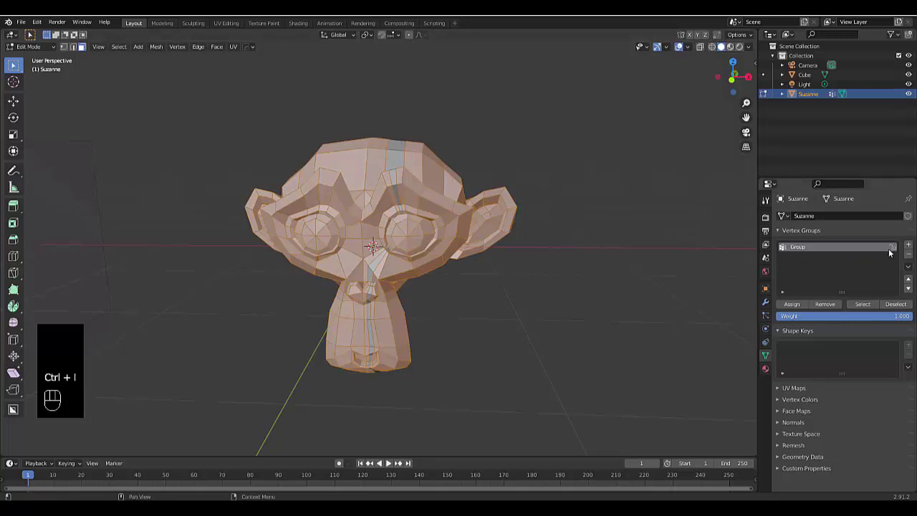
left_click(909, 244)
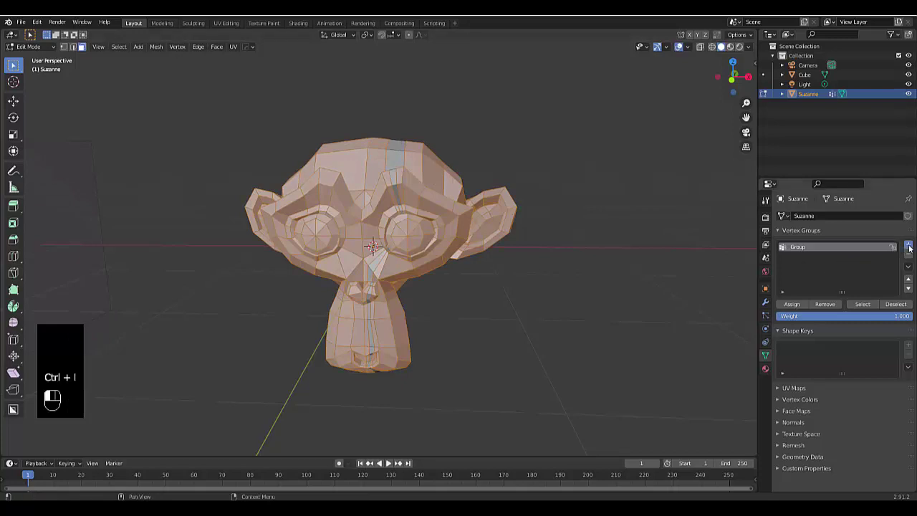
left_click(793, 305)
- Give Suzanne a new material with a Glossy BSDF surface and 0.15 roughness
middle_click_drag(543, 260, 485, 262)
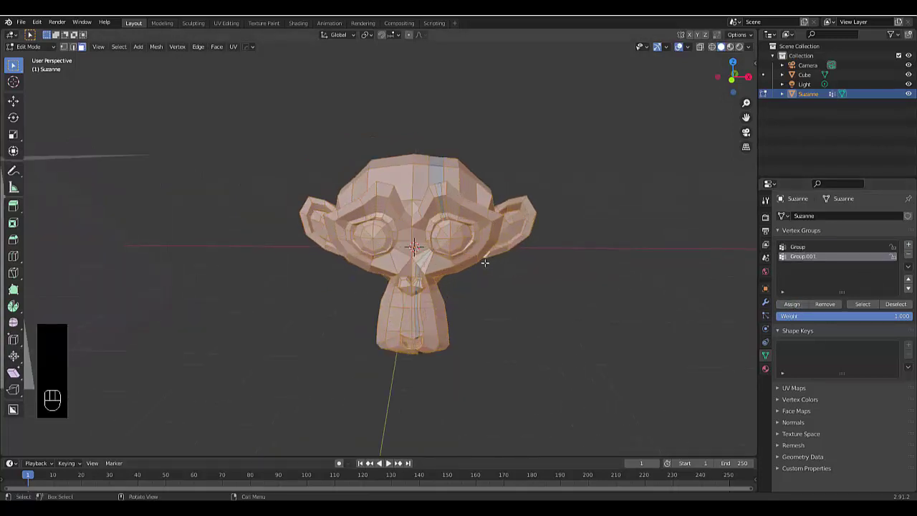
left_click(765, 368)
left_click(838, 256)
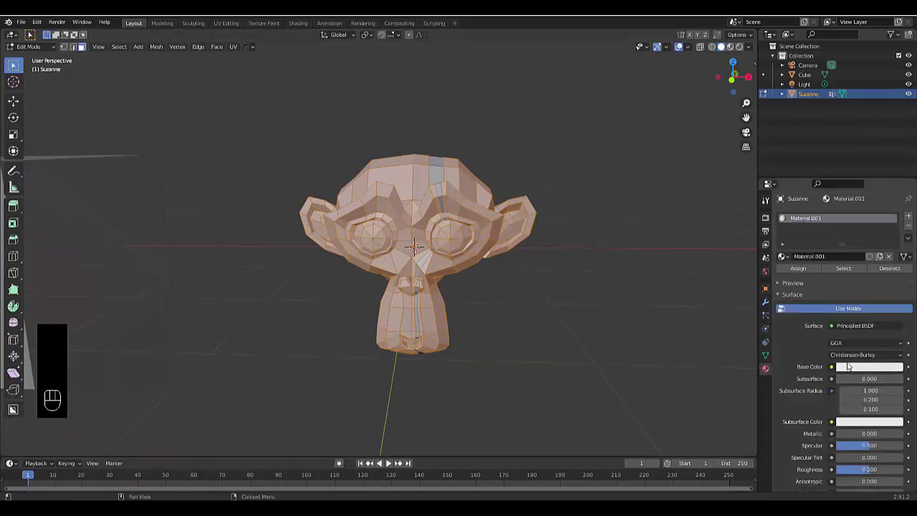
left_click(841, 327)
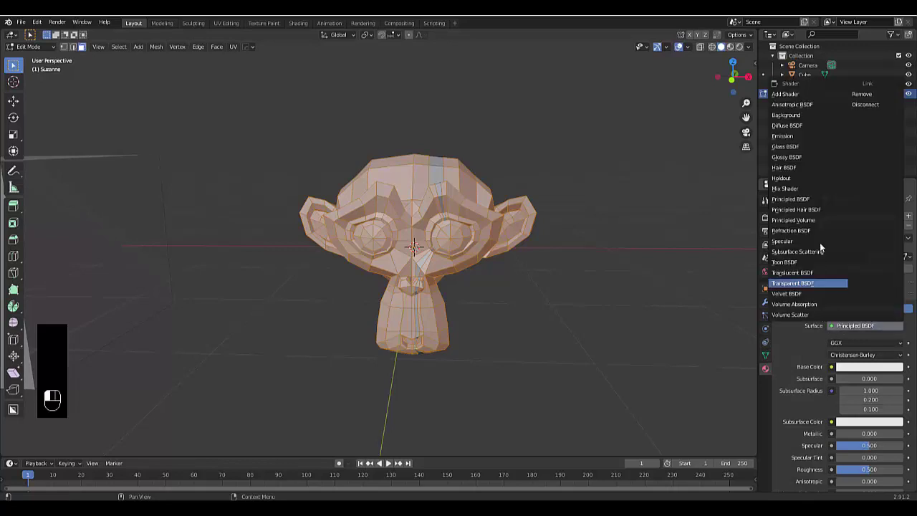
left_click(791, 159)
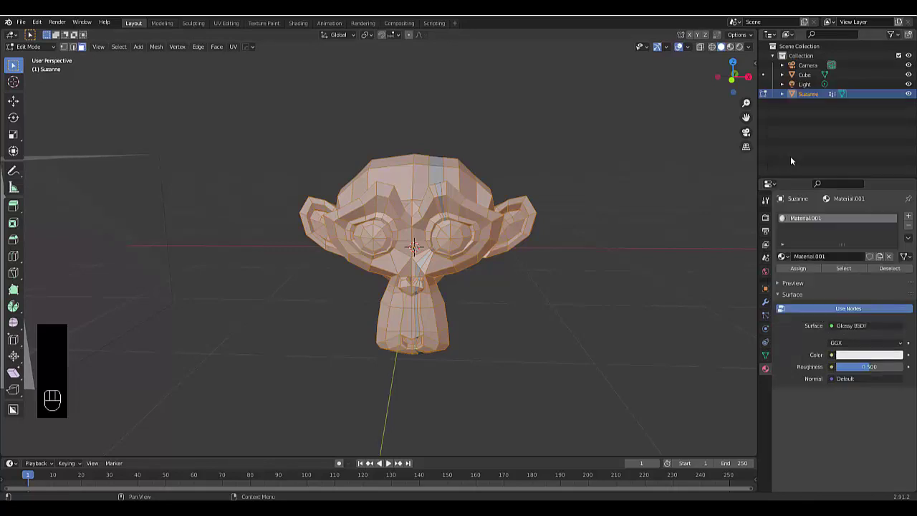
left_click(867, 367)
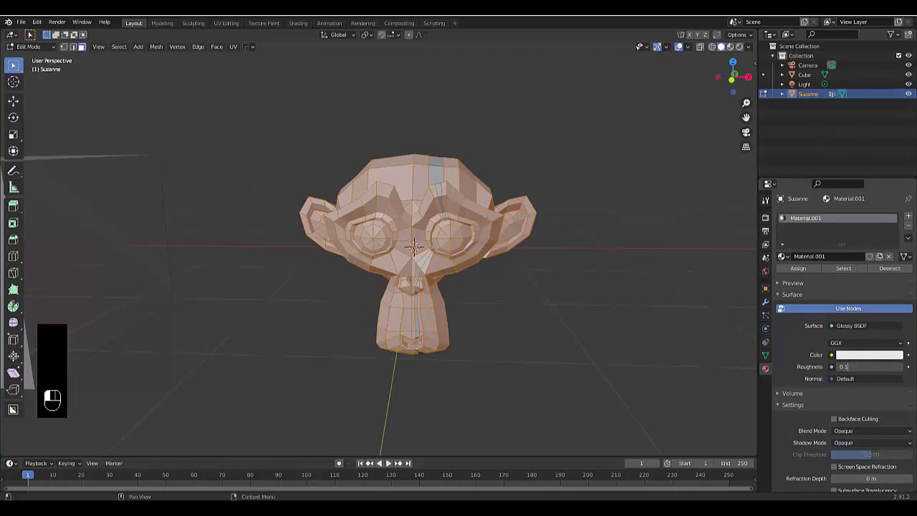
key("Return")
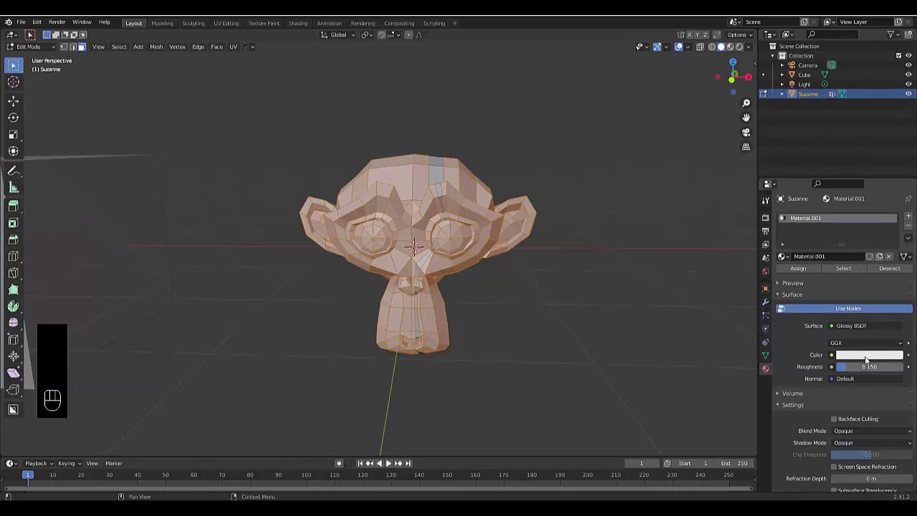
- Switch to Rendered shading and enable Eevee Ambient Occlusion, Bloom and Screen Space Reflections
left_click(740, 46)
left_click(764, 218)
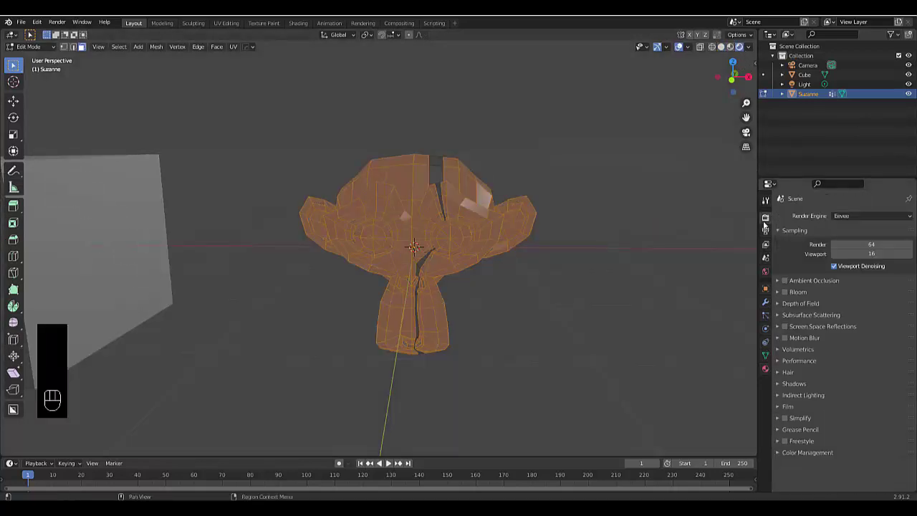
left_click_drag(785, 282, 784, 293)
left_click(786, 326)
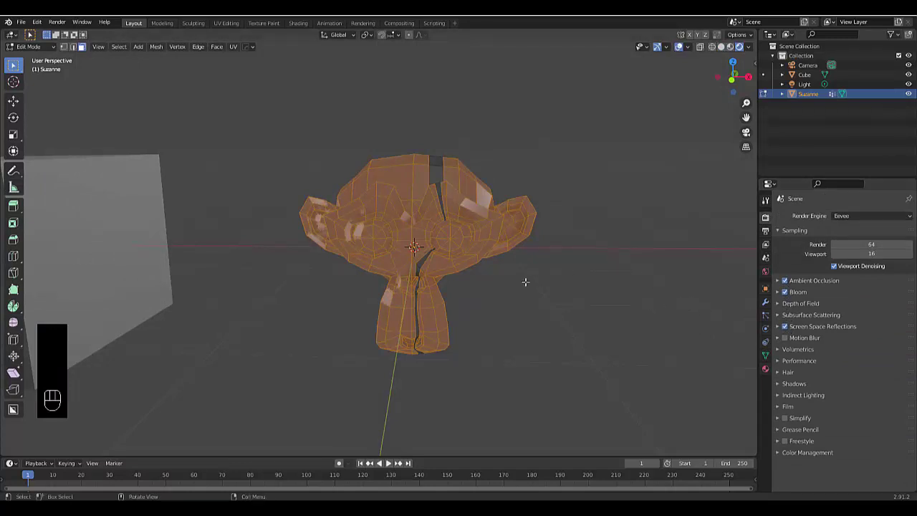
- Set the world colour to an Environment Texture using small_harbor_01_2k.hdr from Downloads
left_click(765, 272)
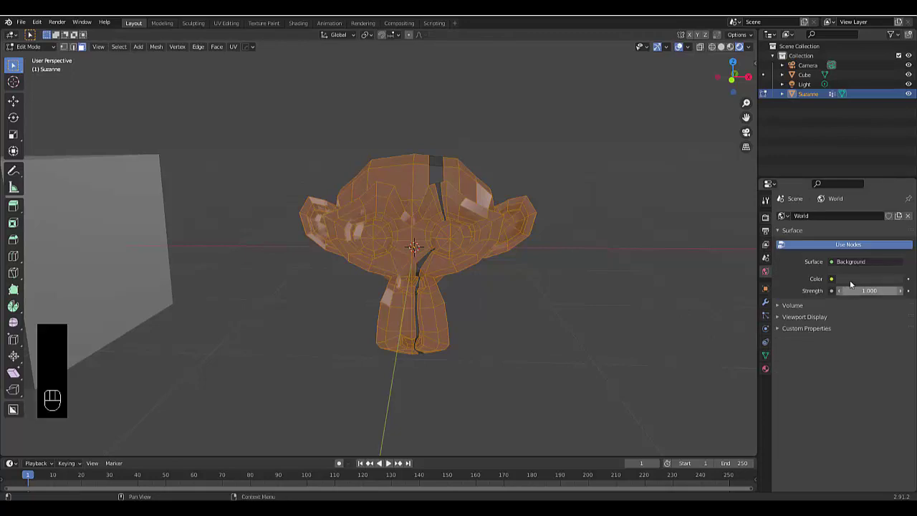
left_click(832, 279)
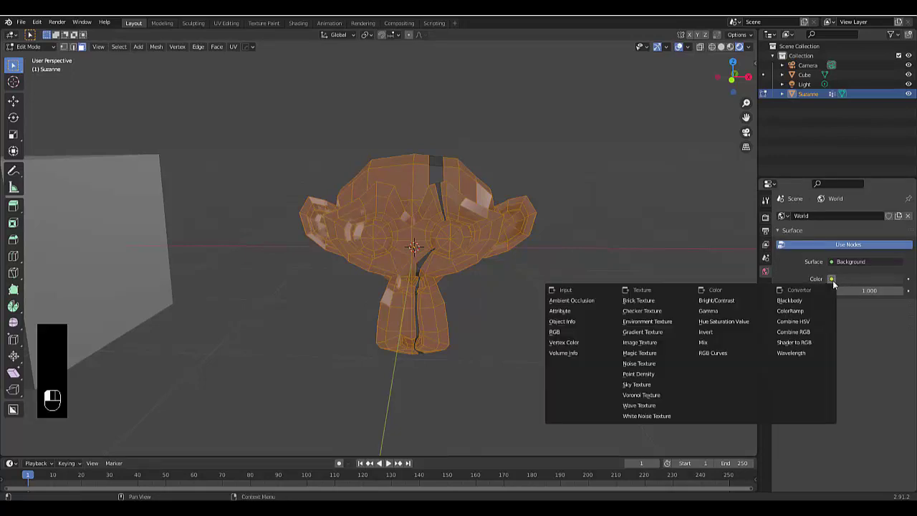
left_click(648, 321)
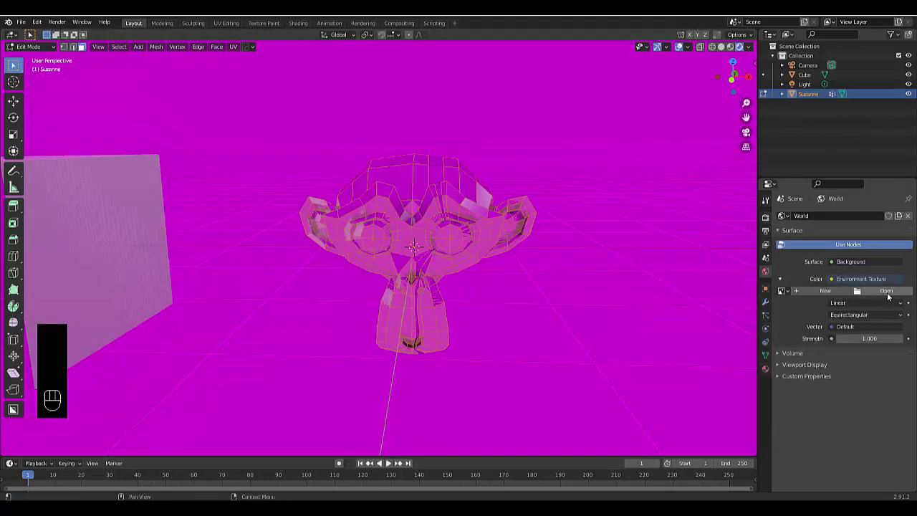
left_click(887, 293)
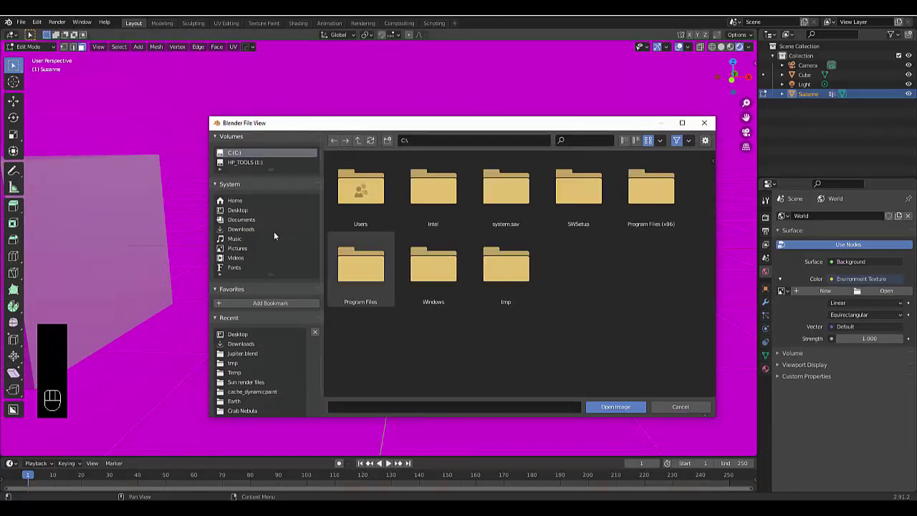
left_click(242, 229)
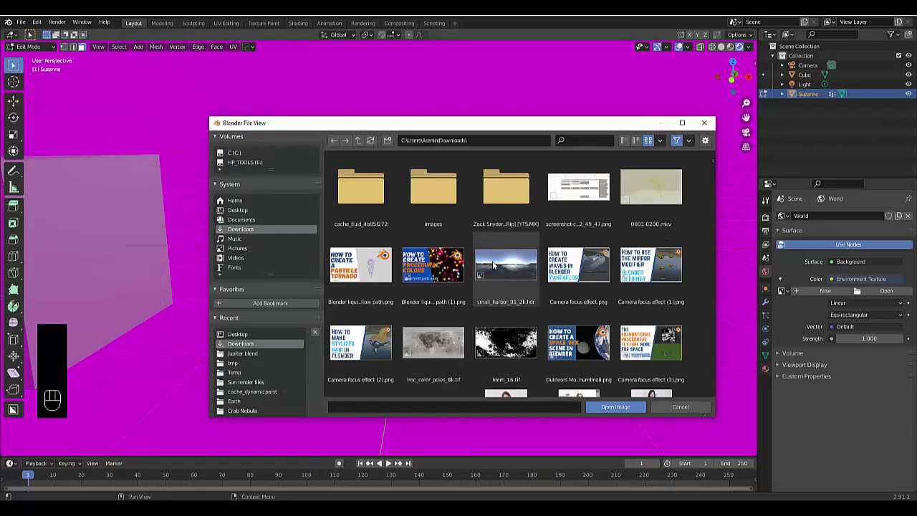
left_click(506, 269)
left_click(616, 407)
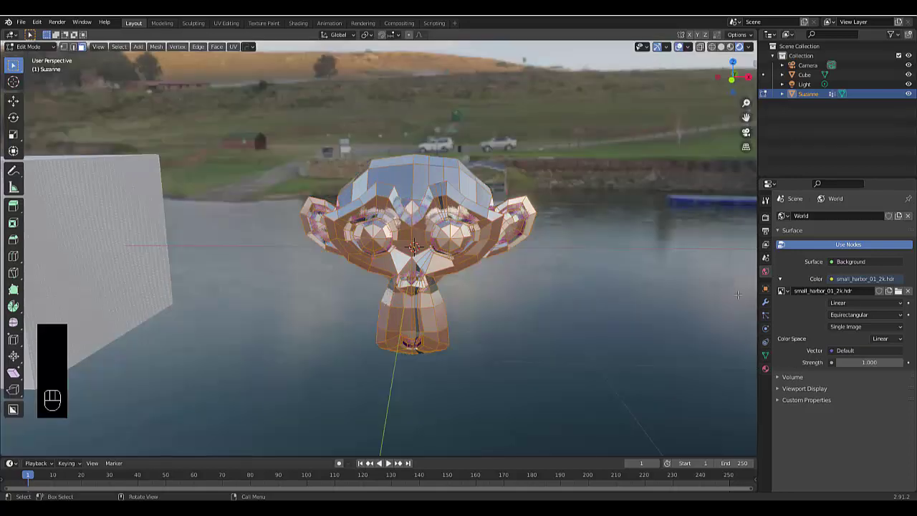
- Return Suzanne to Object Mode and apply Shade Smooth
key("Tab")
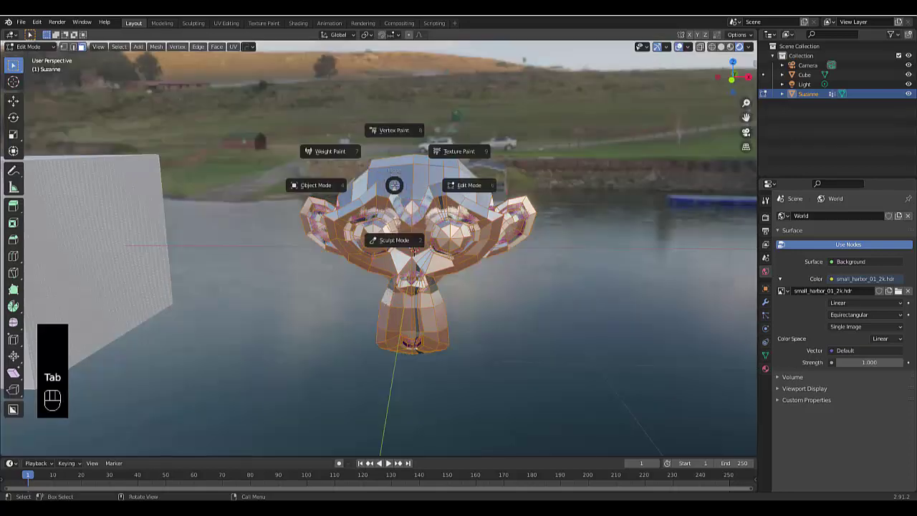
right_click(417, 193)
left_click(416, 195)
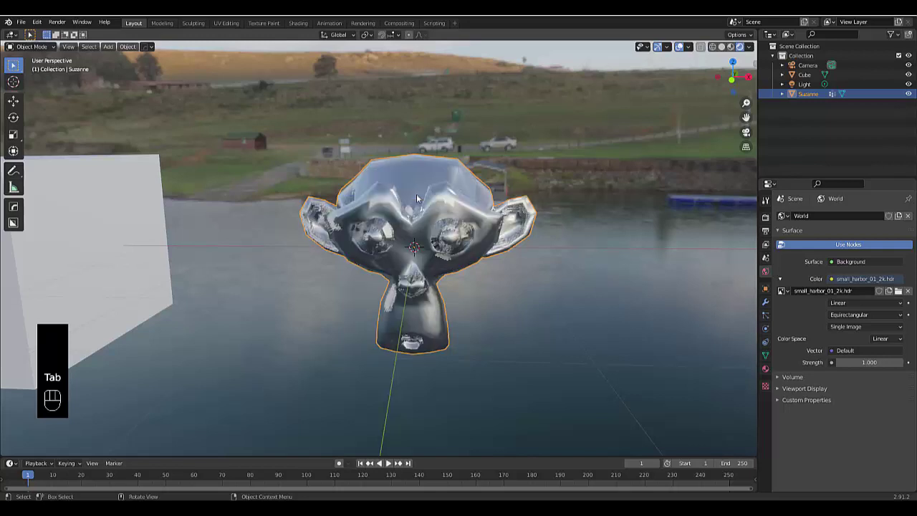
- Add a Subdivision Surface modifier to Suzanne at level 2
left_click(765, 301)
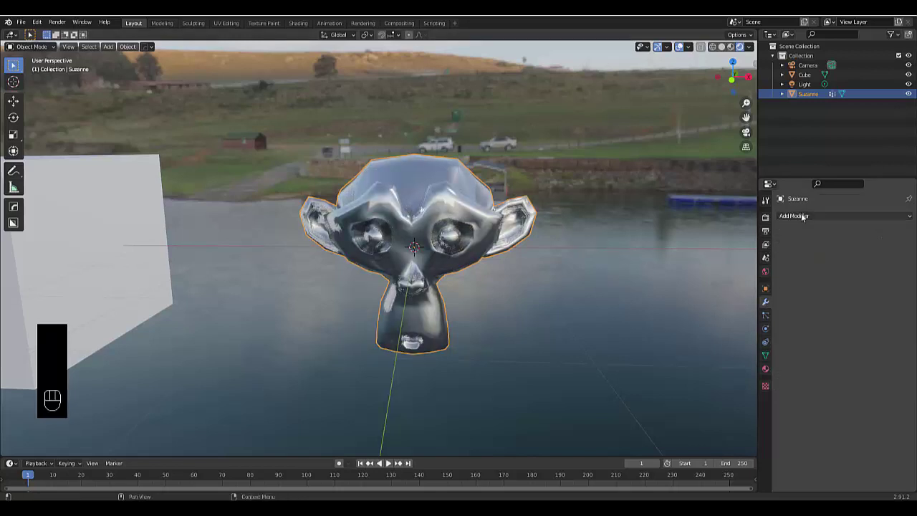
left_click(797, 215)
left_click(734, 380)
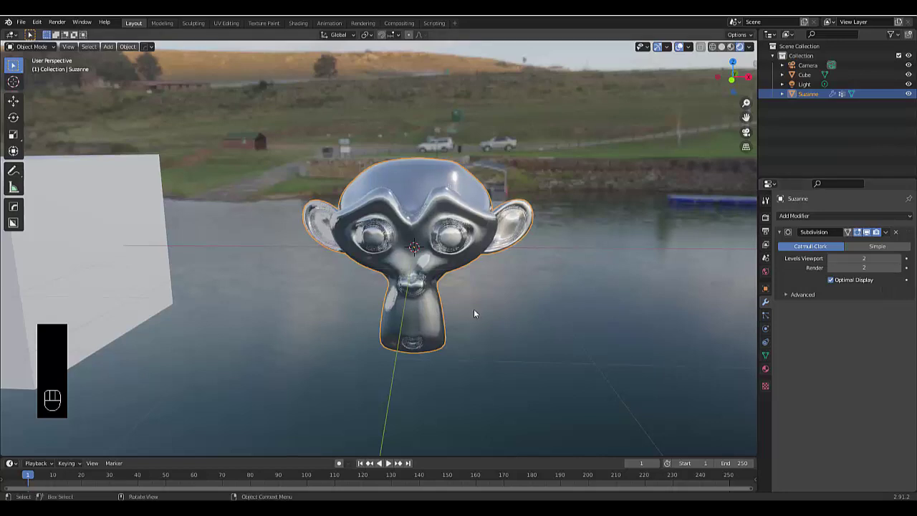
middle_click_drag(475, 313, 450, 240)
- In Edit Mode, deselect everything and select only the vertices of vertex group Group
key("Tab")
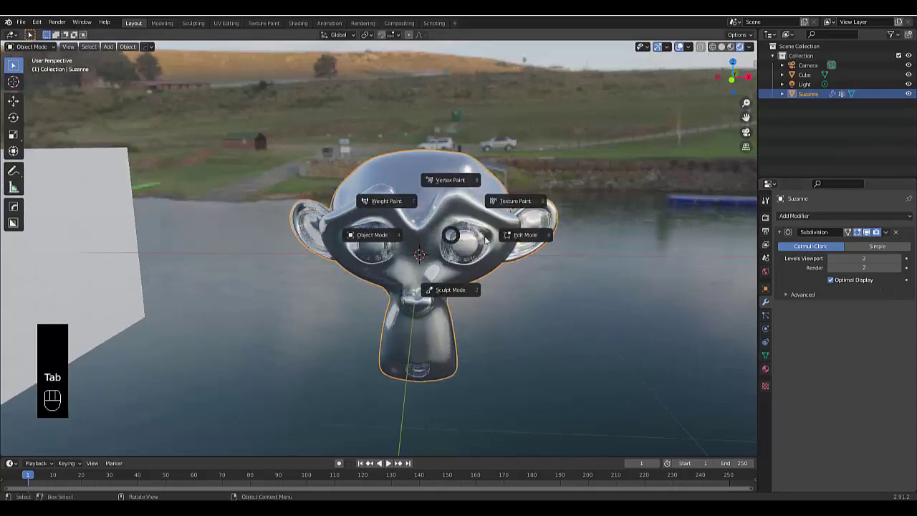
left_click(494, 239)
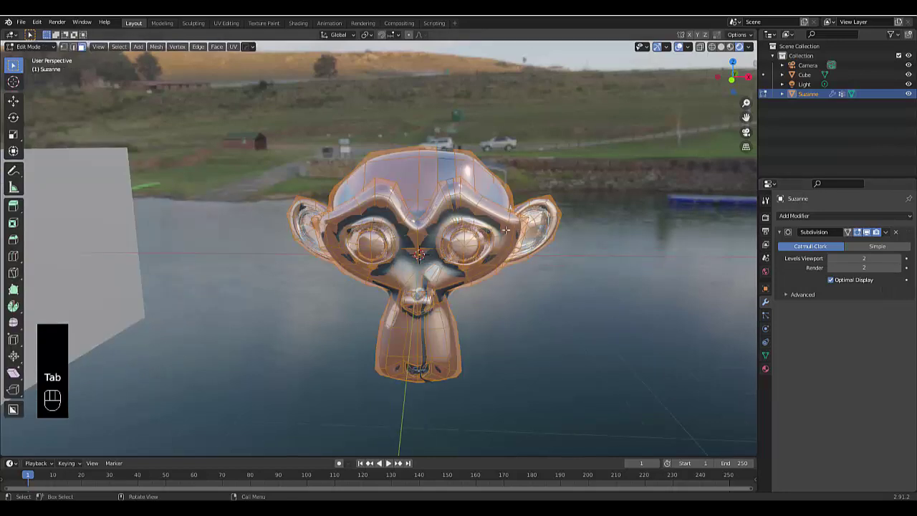
left_click(765, 355)
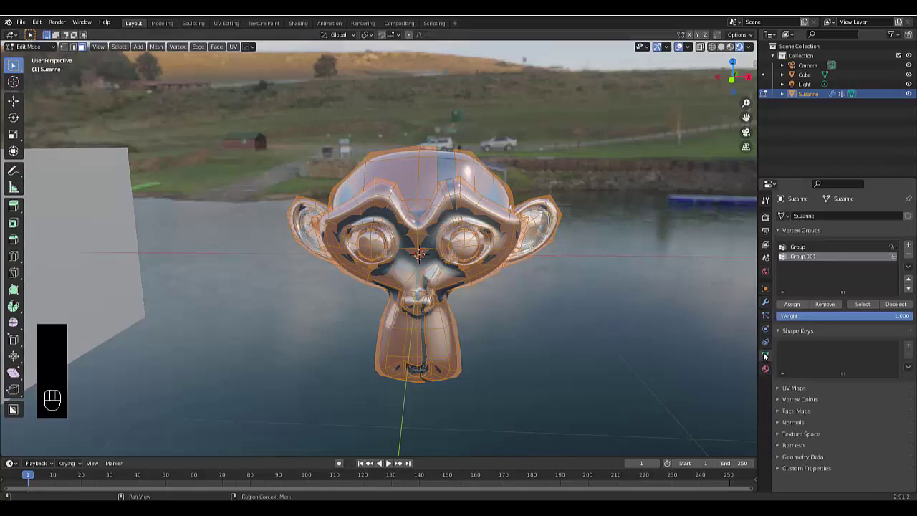
left_click(798, 248)
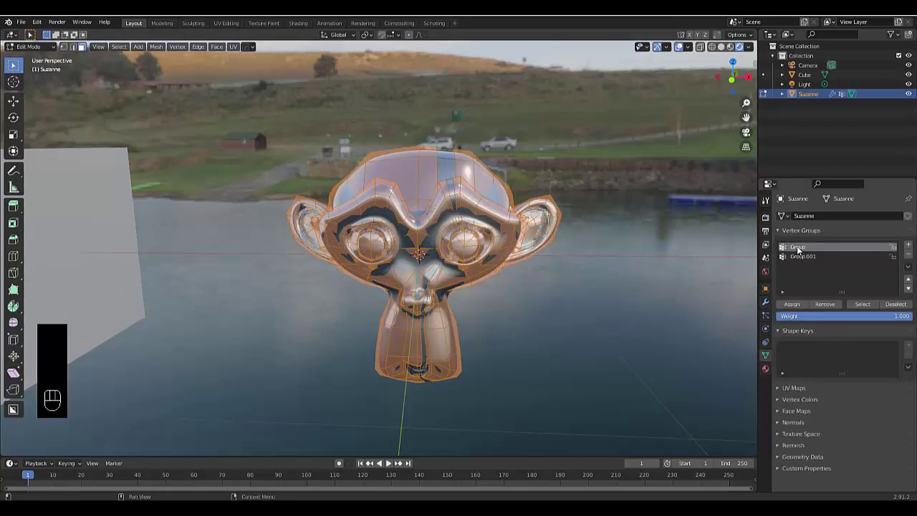
left_click(627, 304)
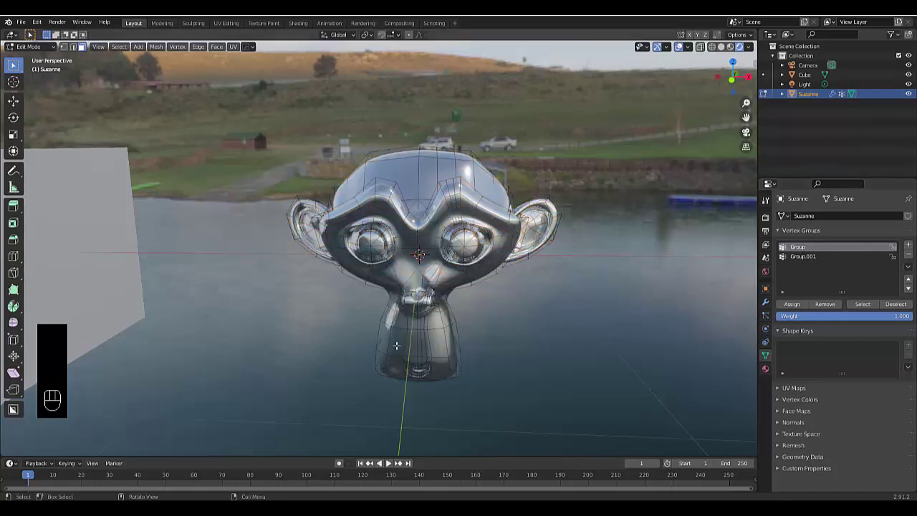
left_click(864, 305)
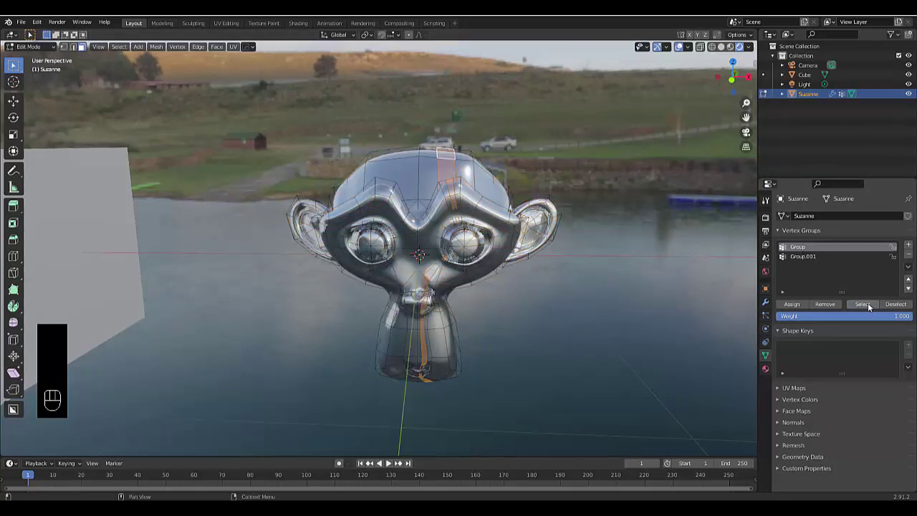
- Add a second material slot for Suzanne with new Material.002, an Emission shader at strength 30
left_click(765, 368)
left_click(909, 218)
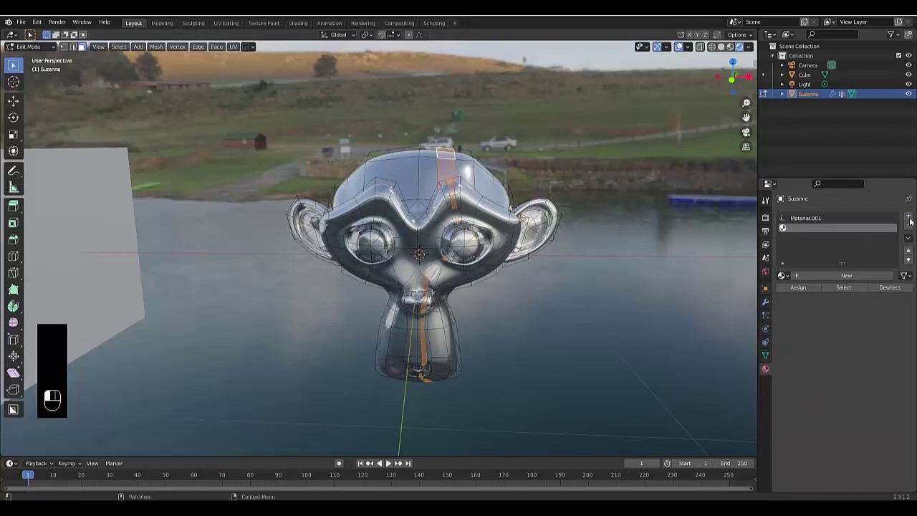
left_click(846, 276)
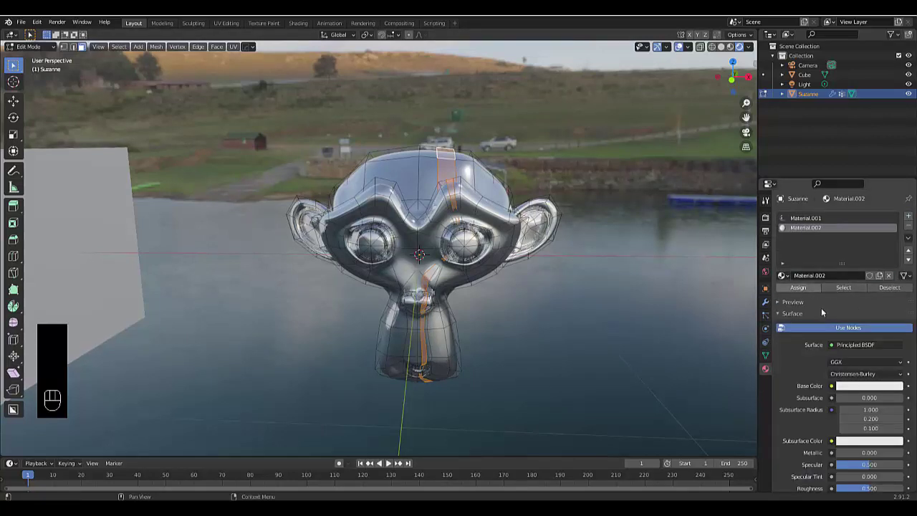
left_click(847, 346)
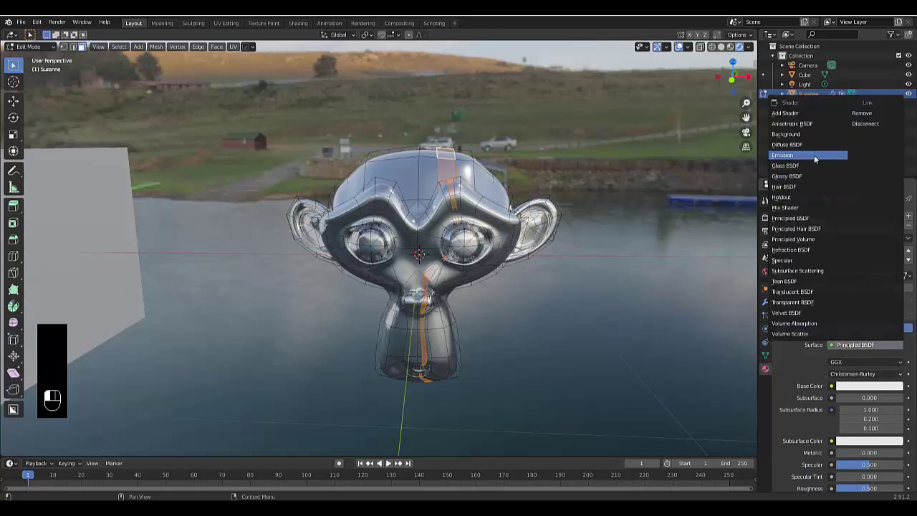
left_click(817, 155)
left_click(853, 373)
type("30")
key("Return")
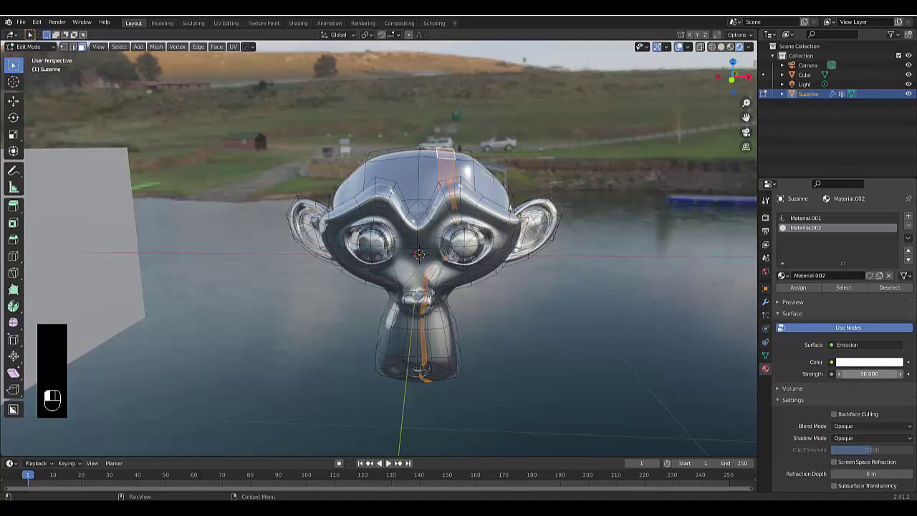
- Assign Material.002 to the selected stripe faces and set its emission colour to saturated cyan
left_click(861, 364)
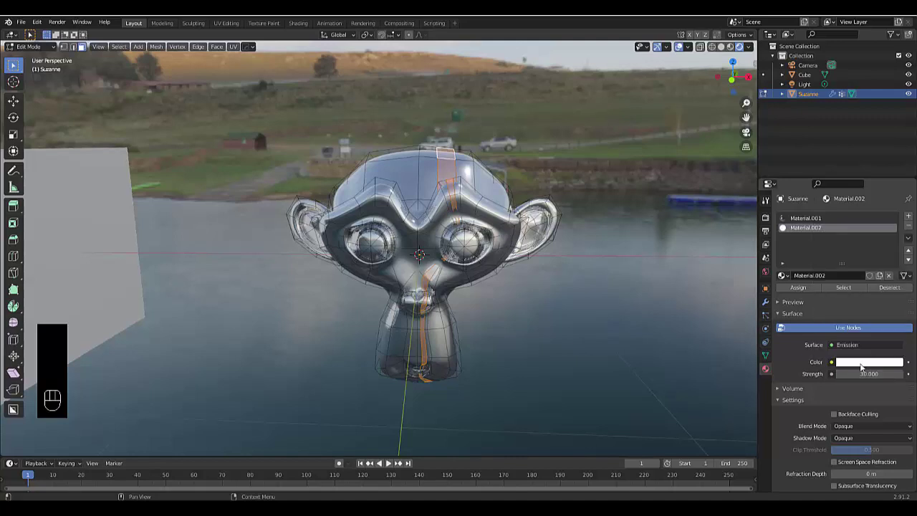
left_click(799, 287)
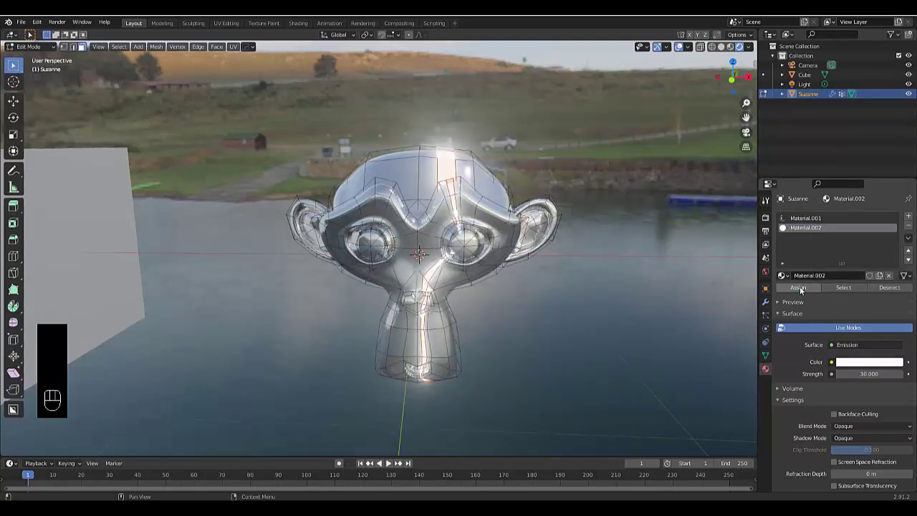
left_click(871, 362)
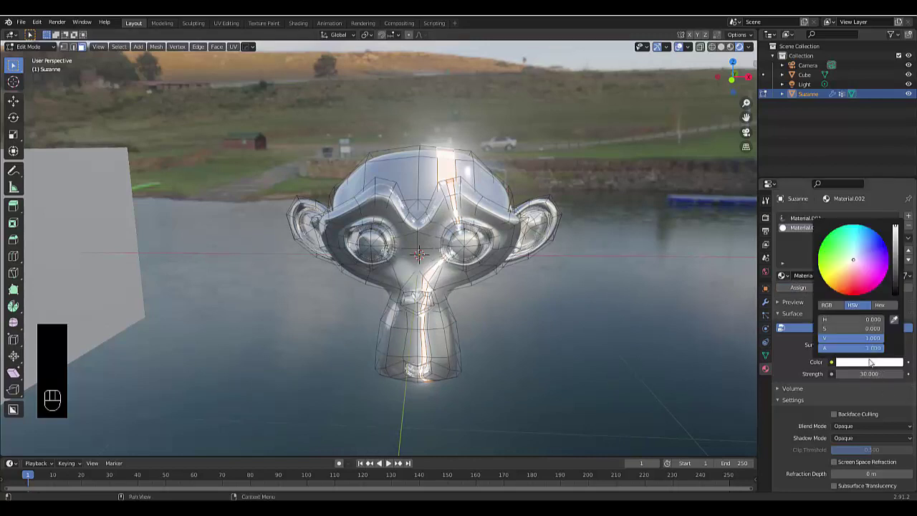
left_click(859, 232)
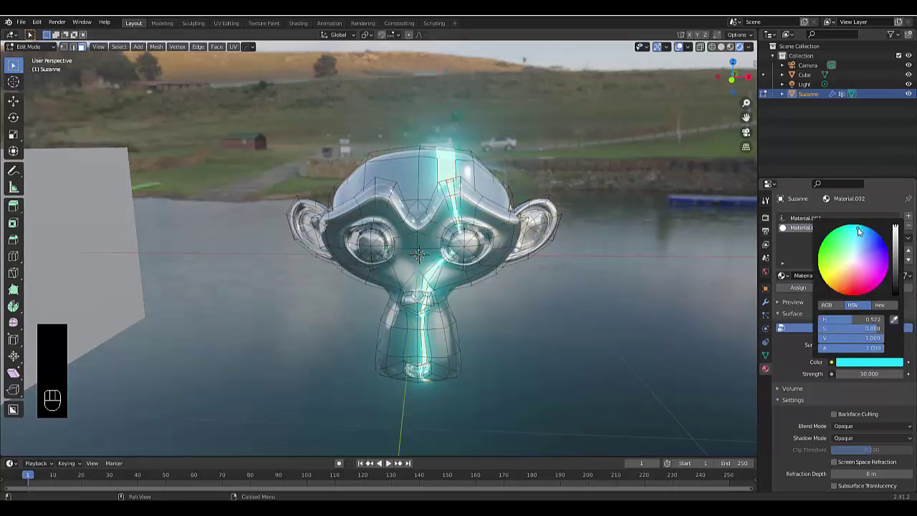
mouse_move(859, 232)
left_mouse_down()
mouse_move(883, 241)
mouse_move(887, 270)
mouse_move(842, 293)
mouse_move(821, 259)
mouse_move(857, 228)
left_mouse_up()
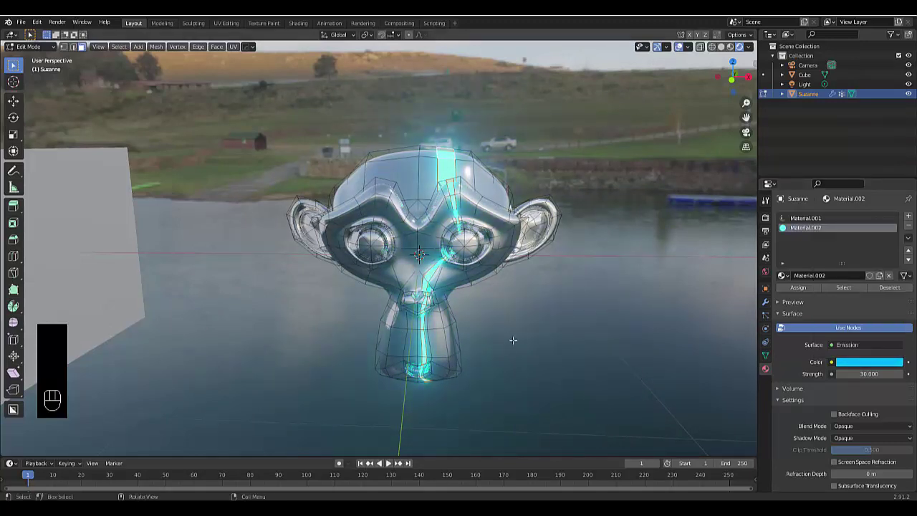
- Return Suzanne to Object Mode and frame her glowing stripe beside the notched cube
key("Tab")
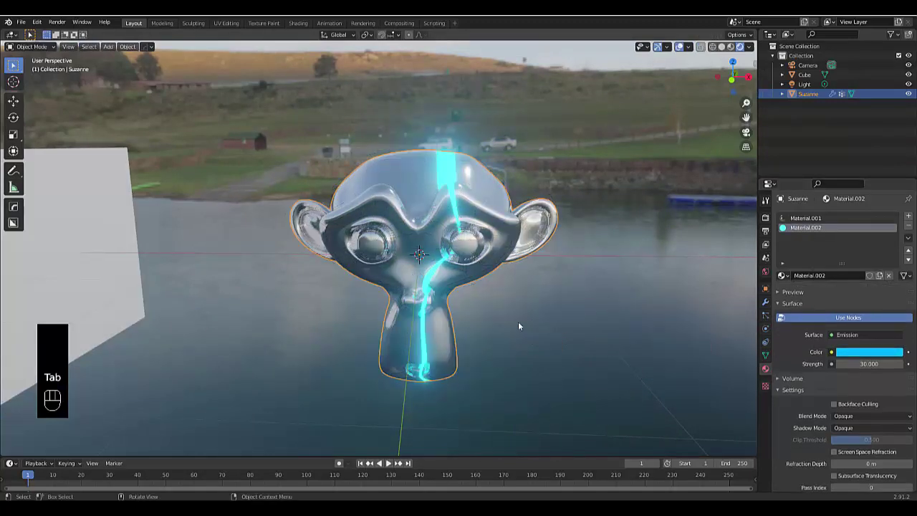
scroll(507, 329, "up", 2)
middle_click_drag(500, 319, 430, 133)
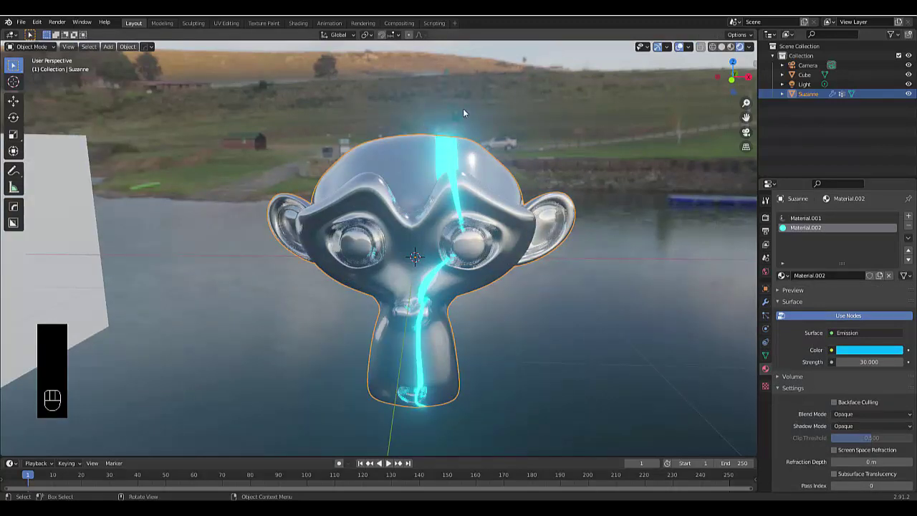
middle_click_drag(425, 344, 189, 331)
scroll(360, 359, "down", 3)
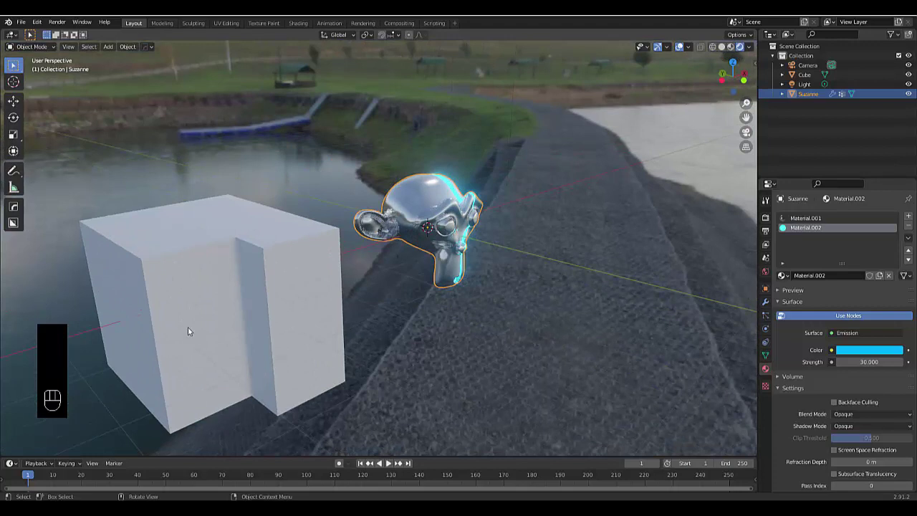